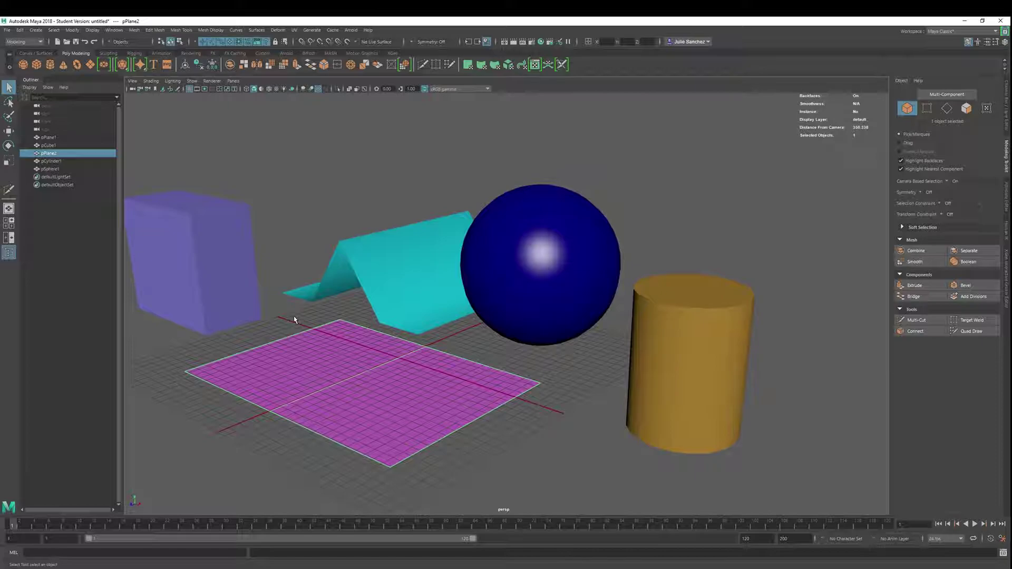
Tumble the perspective camera until the pink plane faces the view.
alt+drag(298, 327, 456, 447)
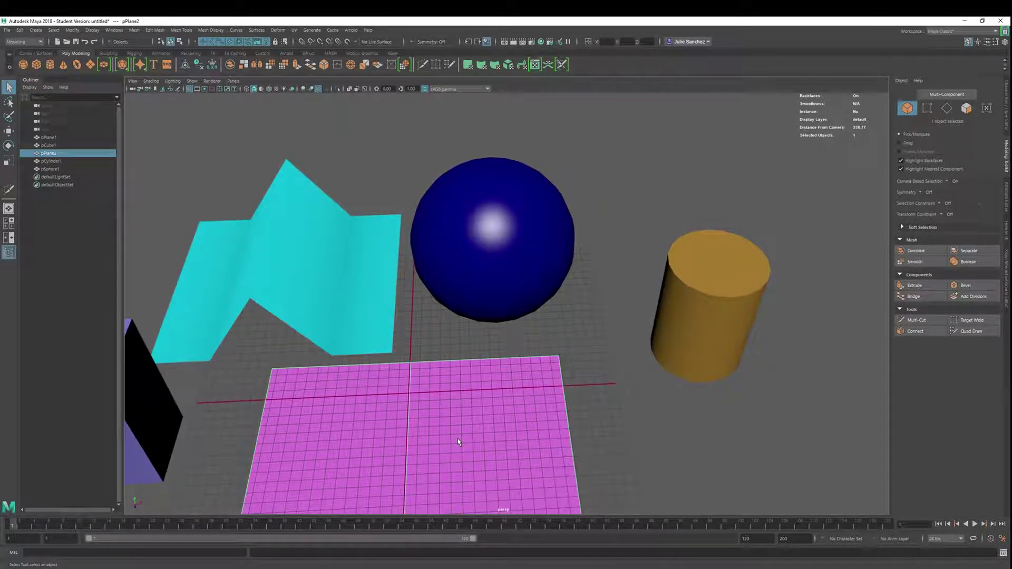
Isolate pPlane2 and move it slightly back along Z and up along Y.
key(ctrl+1)
key(w)
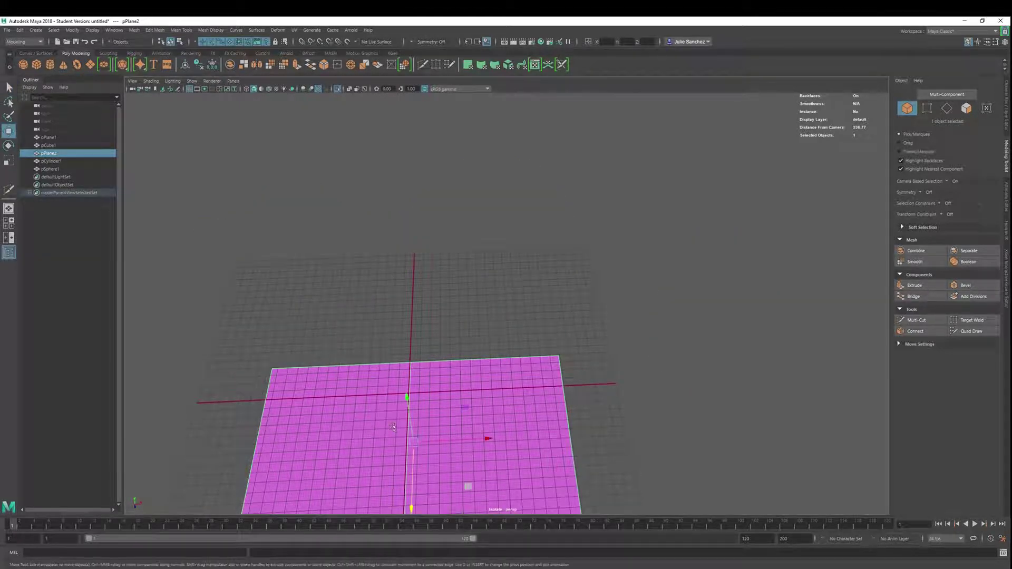
drag(411, 508, 413, 422)
drag(411, 312, 410, 308)
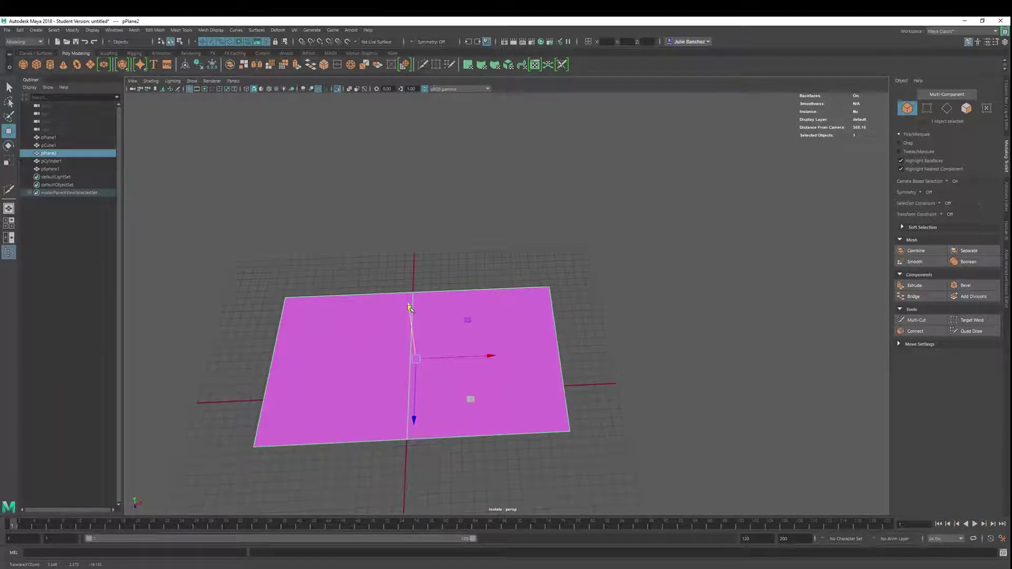
Jump the timeline to about frame 58, play the animation and orbit low across the plane.
click(425, 523)
key(alt+v)
key(alt+v)
alt+drag(437, 482, 425, 461)
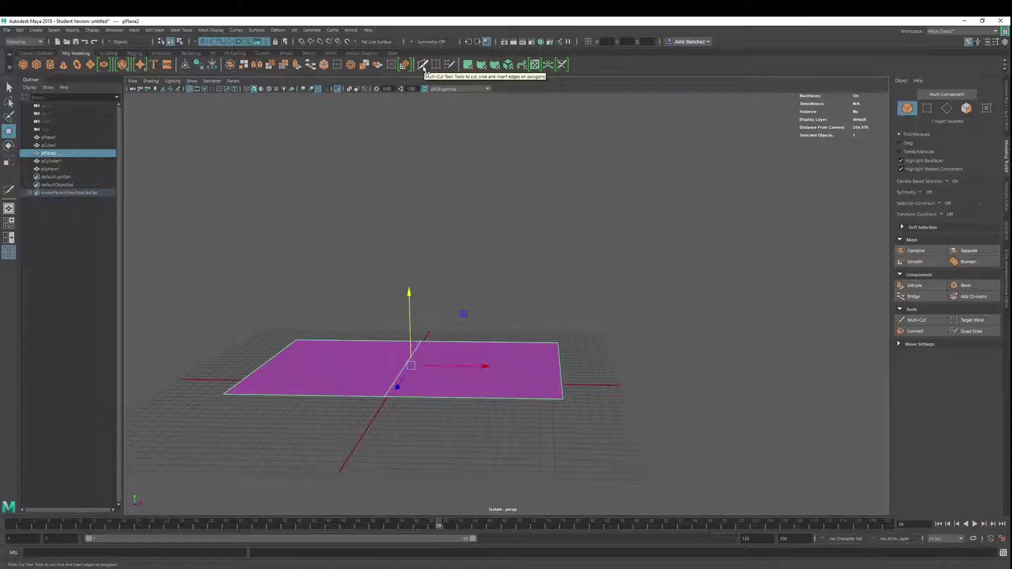
Open the Mesh Tools > Multi-Cut option box, read its Keyboard/Mouse Shortcuts, then close Tool Settings.
click(181, 30)
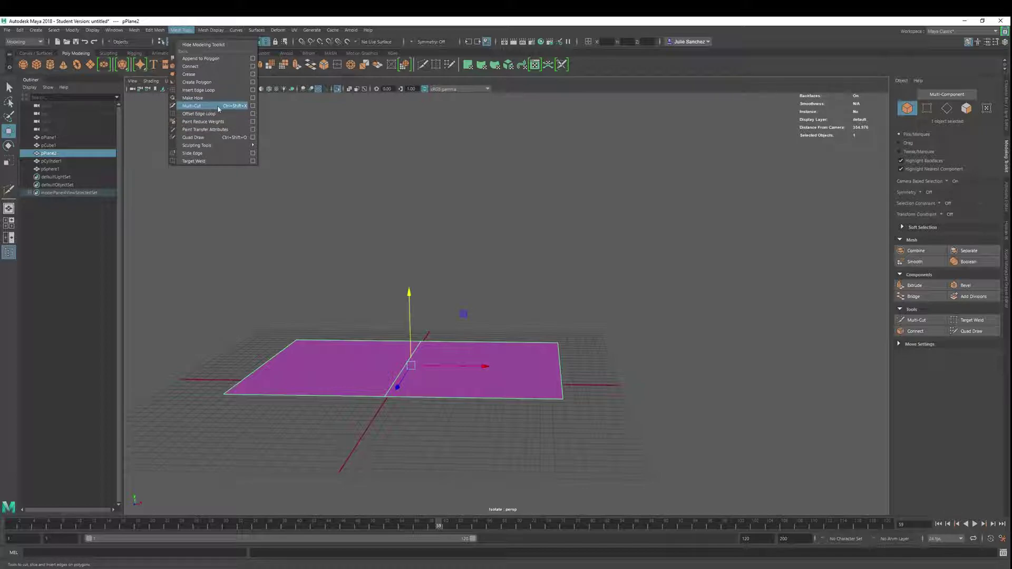
click(253, 106)
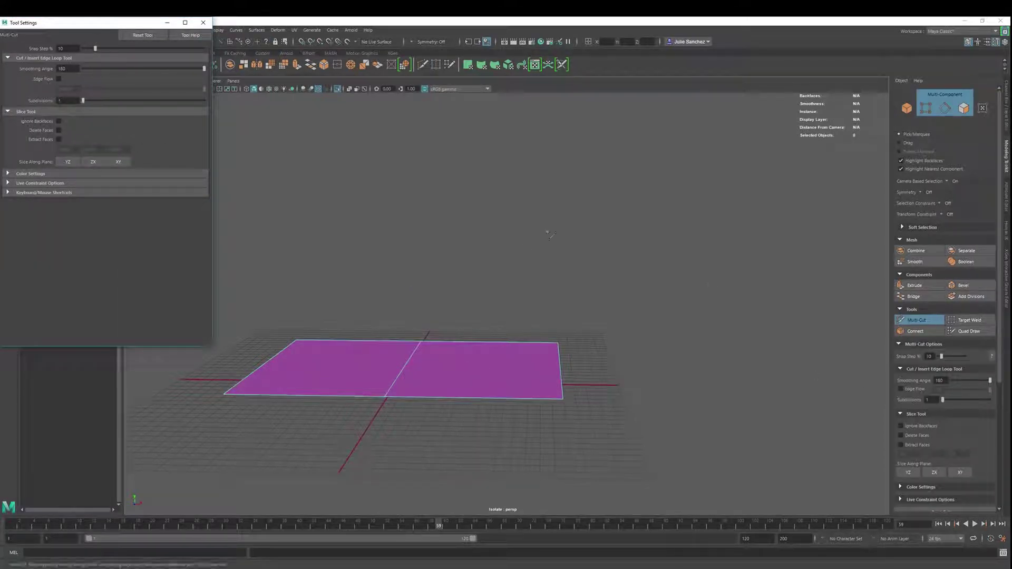
click(19, 195)
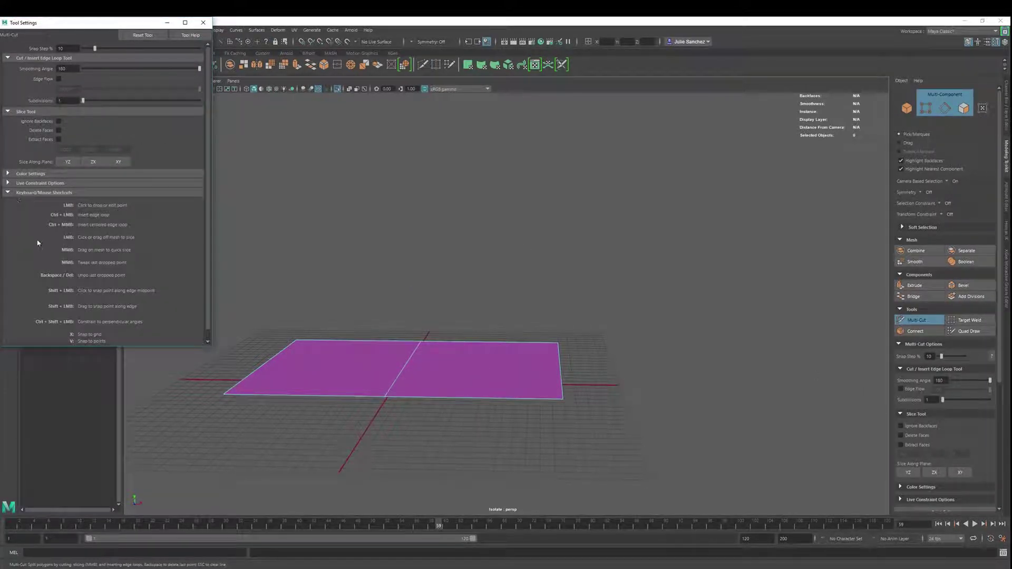
scroll(39, 239, down, 1)
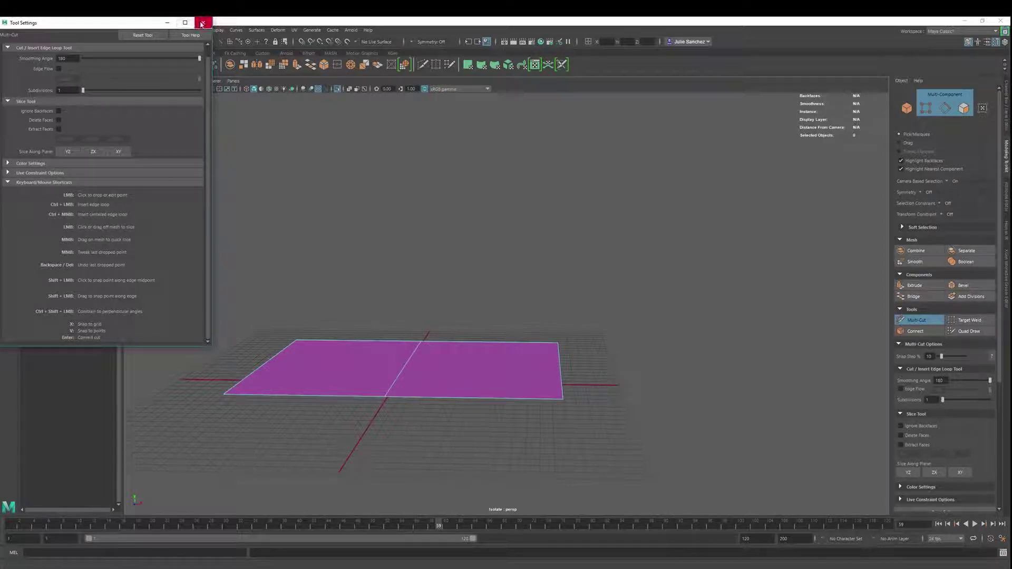
click(203, 23)
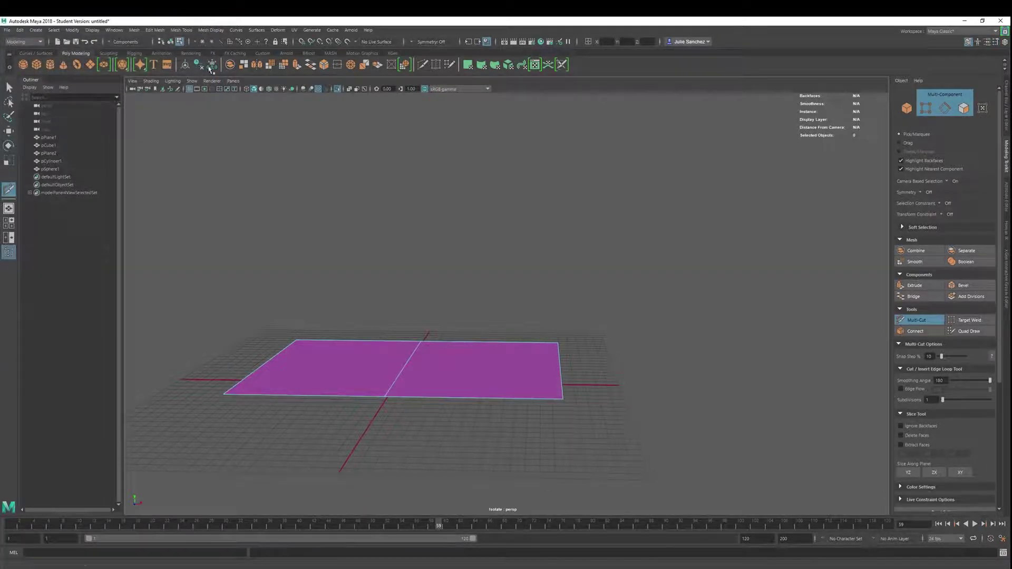
Switch to Object Mode, pick Multi-Cut from the Shift+right-click menu and expand its shortcut list.
click(915, 321)
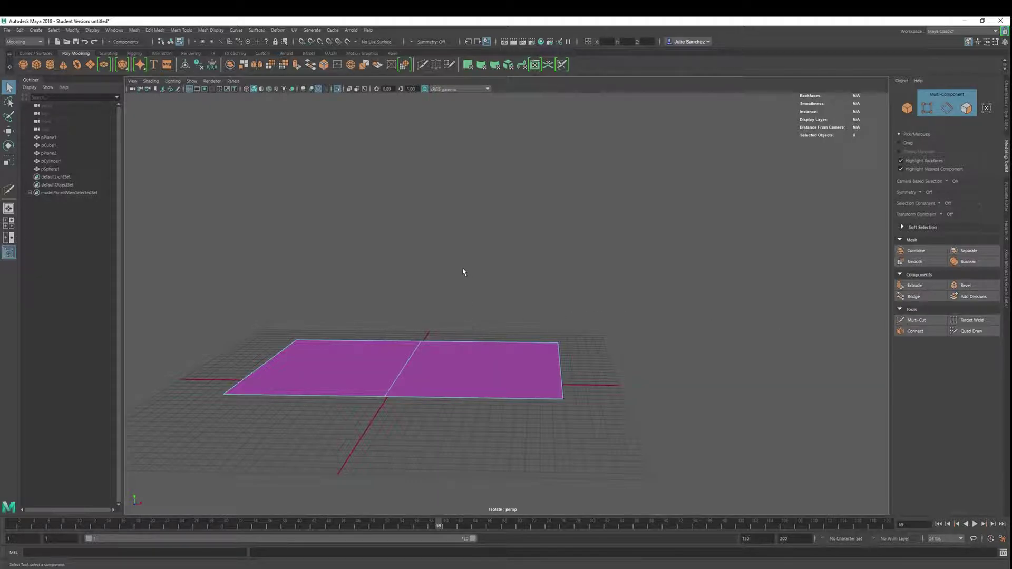
alt+drag(463, 272, 459, 287)
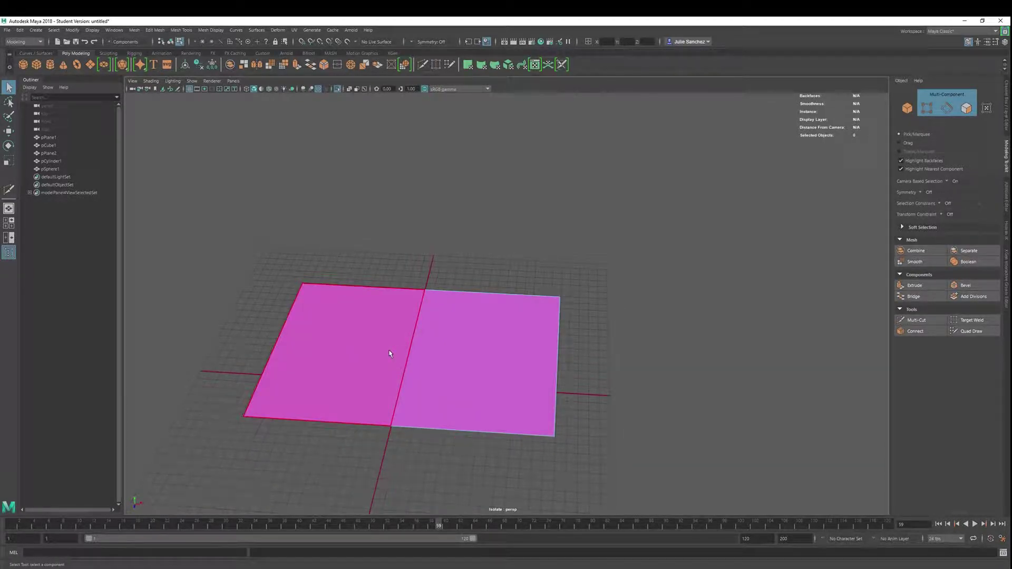
right_drag(390, 354, 429, 341)
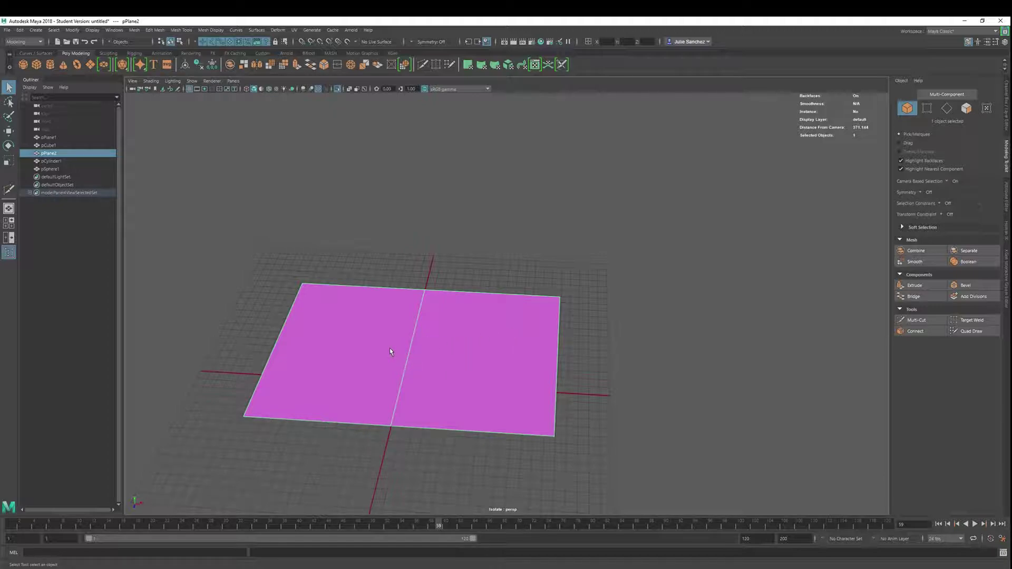
shift+right_drag(390, 351, 366, 352)
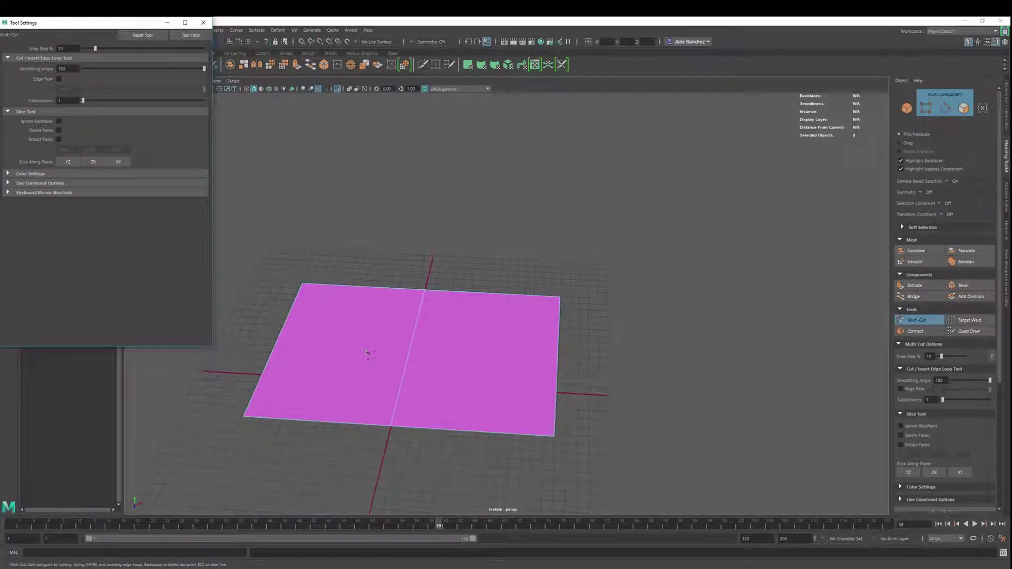
click(391, 425)
click(47, 192)
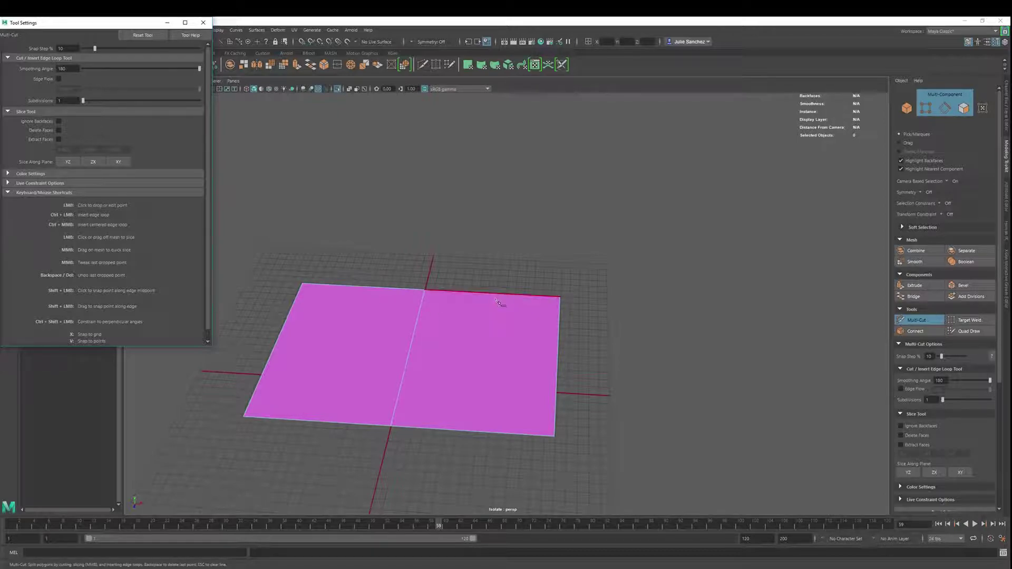
click(560, 297)
Start a zigzag Multi-Cut path at the plane's top edge, weaving through the right half.
key(Escape)
click(468, 292)
click(462, 336)
click(511, 337)
click(509, 384)
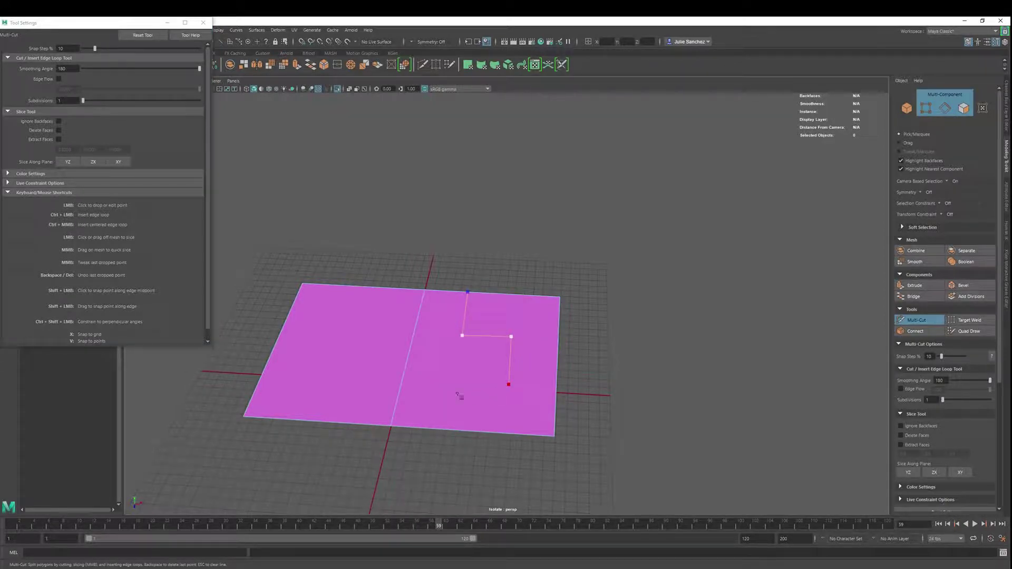
click(444, 385)
click(424, 343)
click(429, 312)
Extend the zigzag through the left half and back across the centre edge, then commit it.
click(364, 311)
click(313, 366)
click(361, 393)
click(388, 357)
click(394, 376)
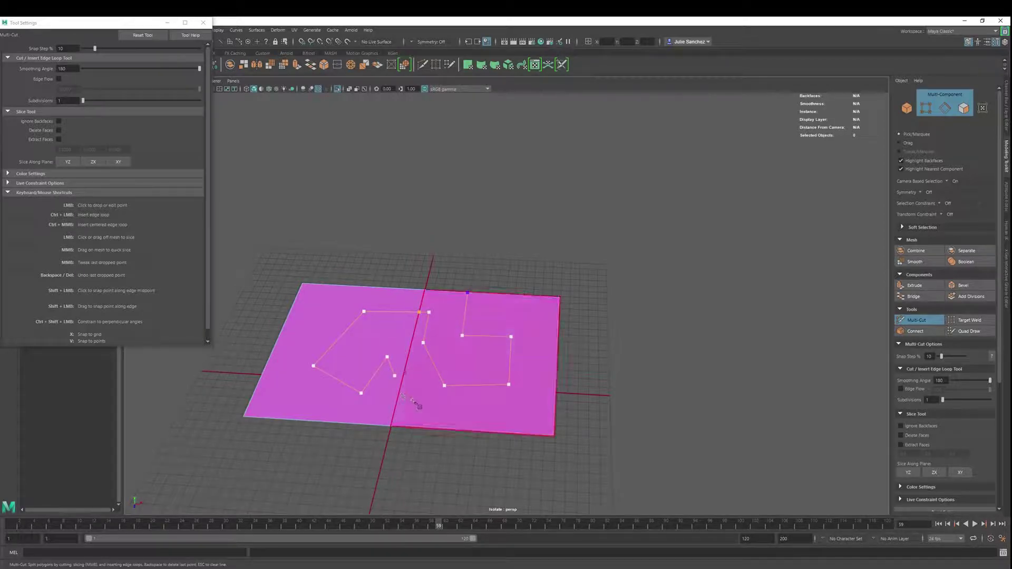
click(411, 399)
key(Return)
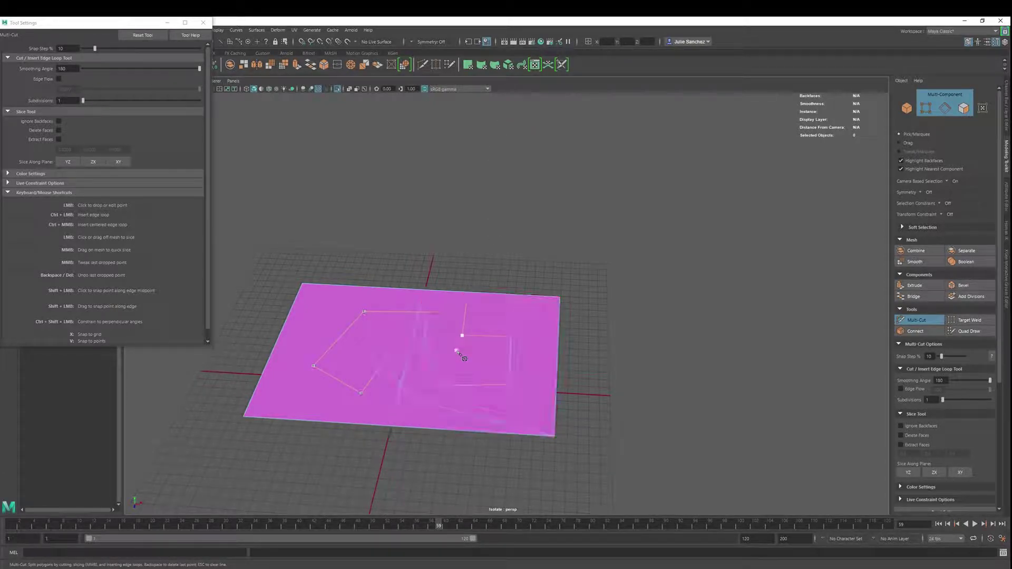
key(Escape)
Exit cutting with Q and toggle the Multi-Cut tool on and off in the Modeling Toolkit.
key(q)
click(915, 323)
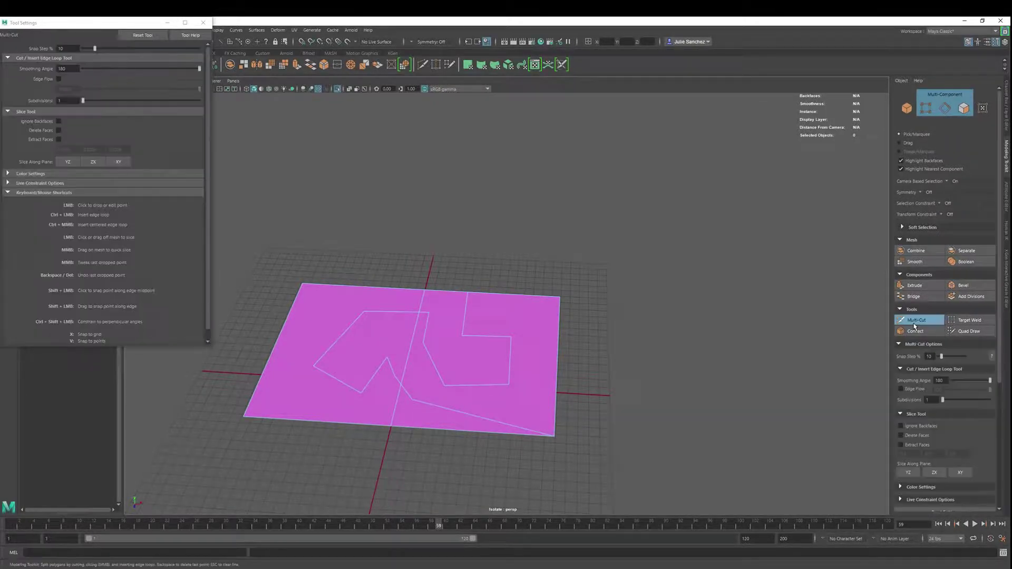
click(915, 323)
click(916, 324)
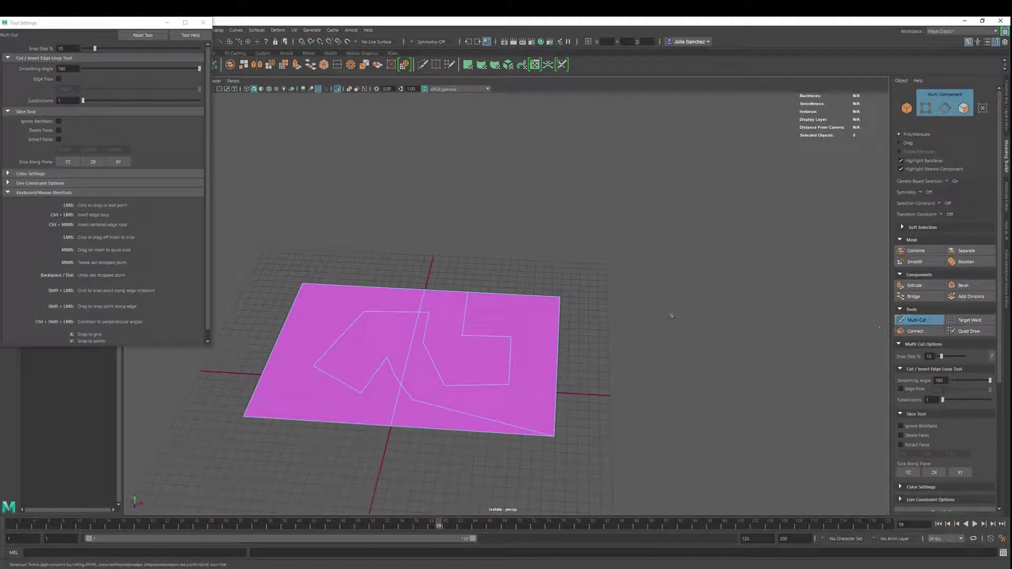
click(920, 328)
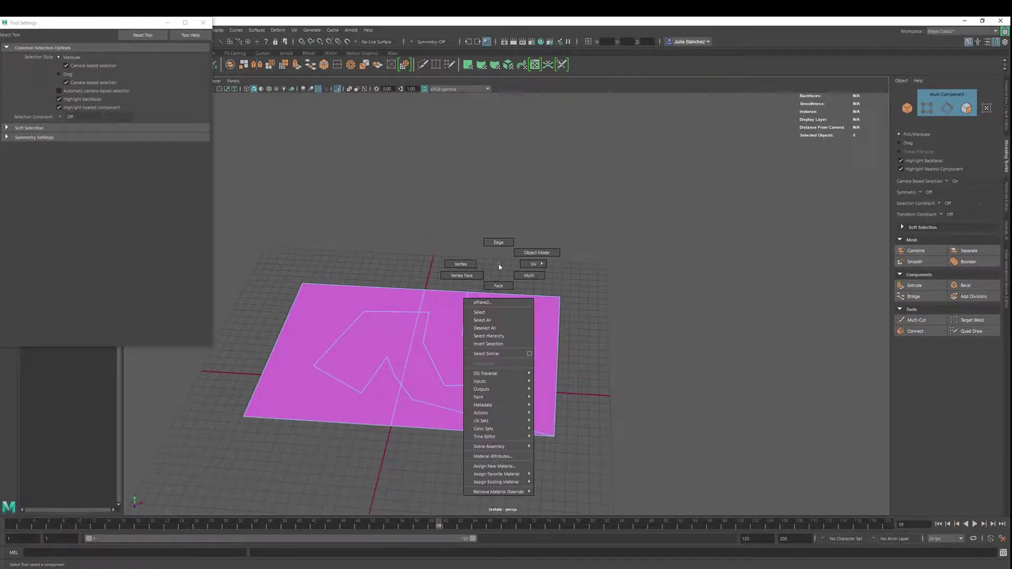
Delete the plane's left face, inspect the hole, then undo back to the two-face plane.
right_drag(498, 264, 499, 286)
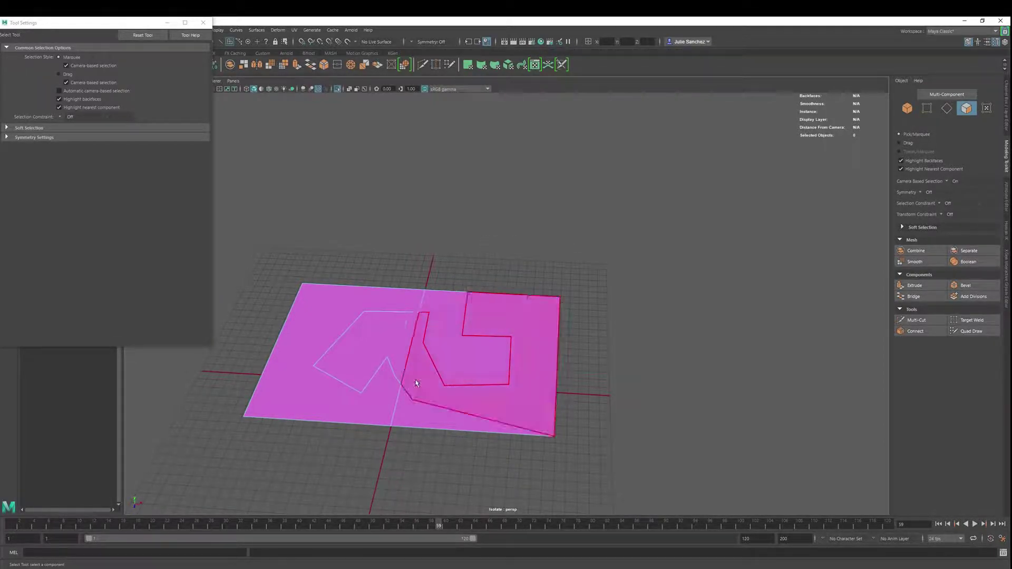
click(391, 355)
key(Delete)
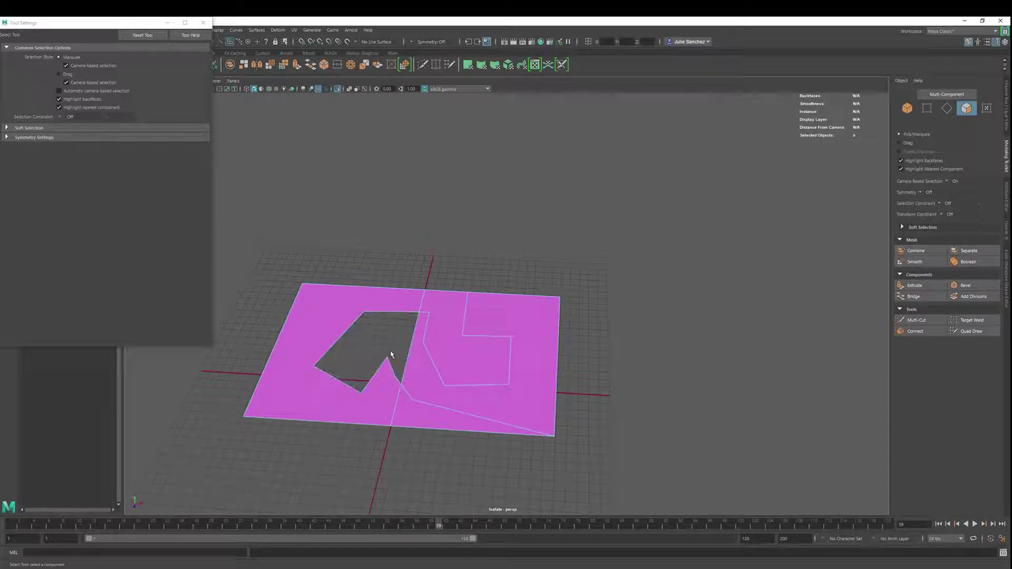
mouse_move(380, 197)
alt+mouse_down()
mouse_move(410, 183)
mouse_move(484, 214)
mouse_move(462, 183)
mouse_move(381, 214)
mouse_move(384, 192)
alt+mouse_up()
key(ctrl+z)
key(ctrl+z)
key(ctrl+z)
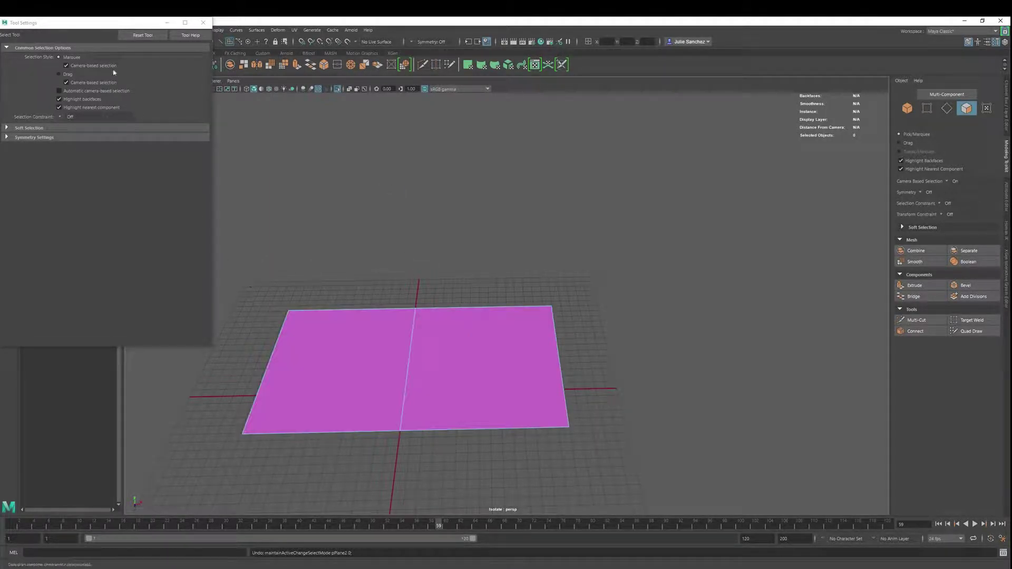
With Multi-Cut, cut a horizontal edge across the middle of the plane.
click(912, 320)
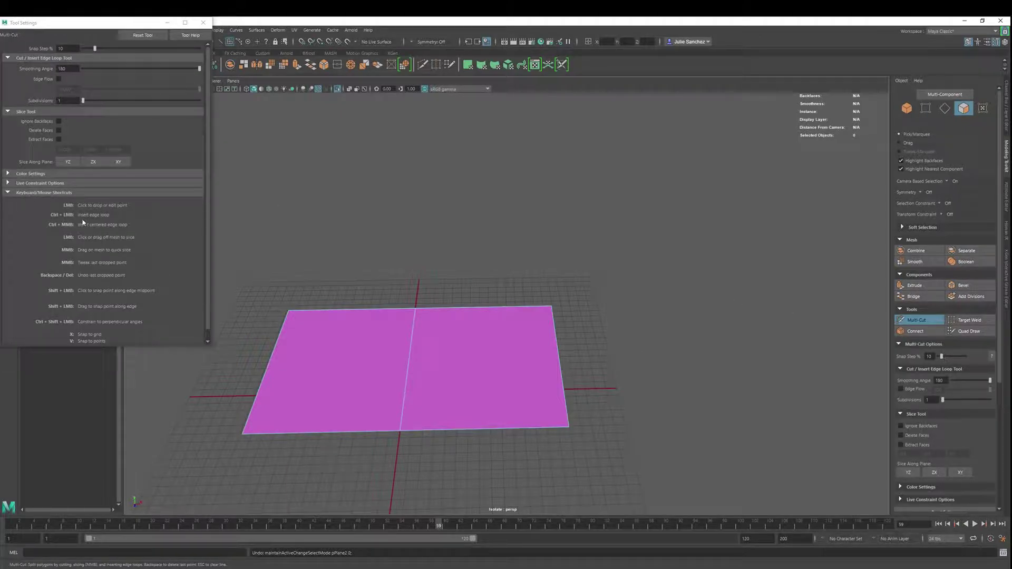
ctrl+drag(314, 431, 351, 423)
key(Return)
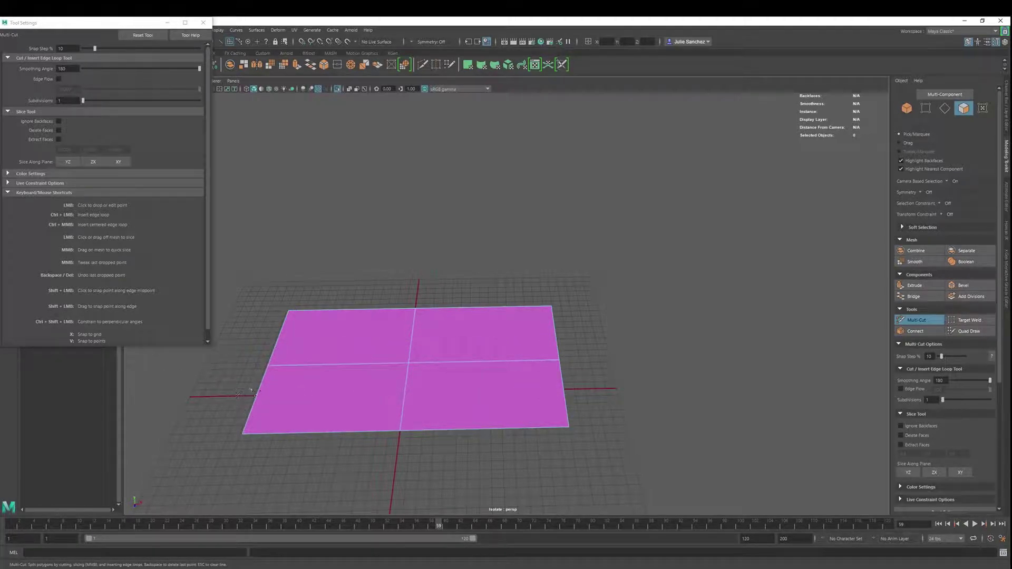
Add two top-to-bottom vertical cuts and drag a diagonal slice line across the plane.
click(352, 308)
click(321, 433)
key(Return)
click(484, 307)
click(485, 428)
key(Return)
drag(605, 207, 230, 499)
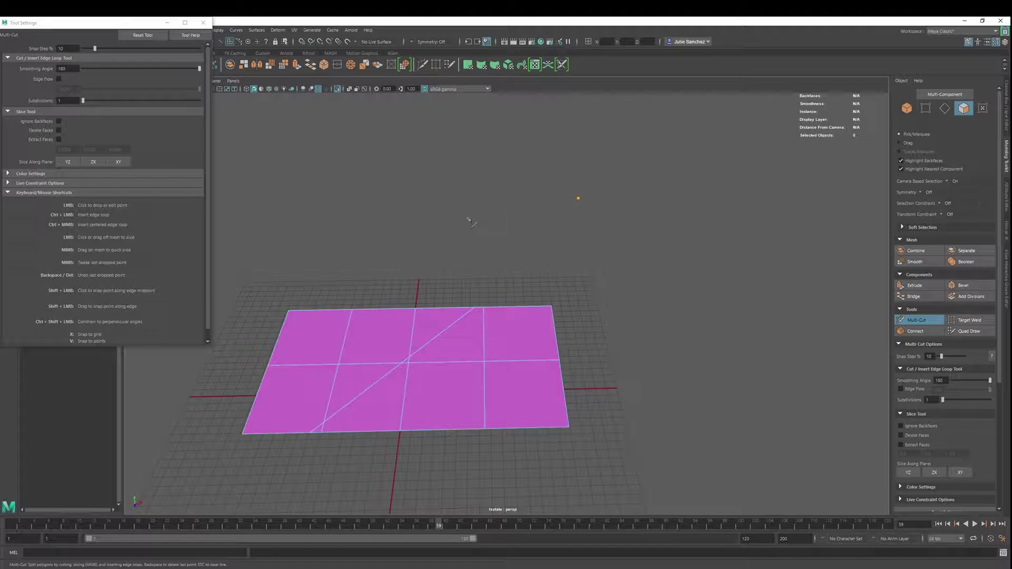
drag(220, 383, 220, 387)
Slice another top-to-bottom edge, zoom in, and drop cut points along the top edge, removing the last.
click(501, 315)
drag(542, 214, 489, 460)
click(416, 309)
click(457, 307)
scroll(514, 317, up, 3)
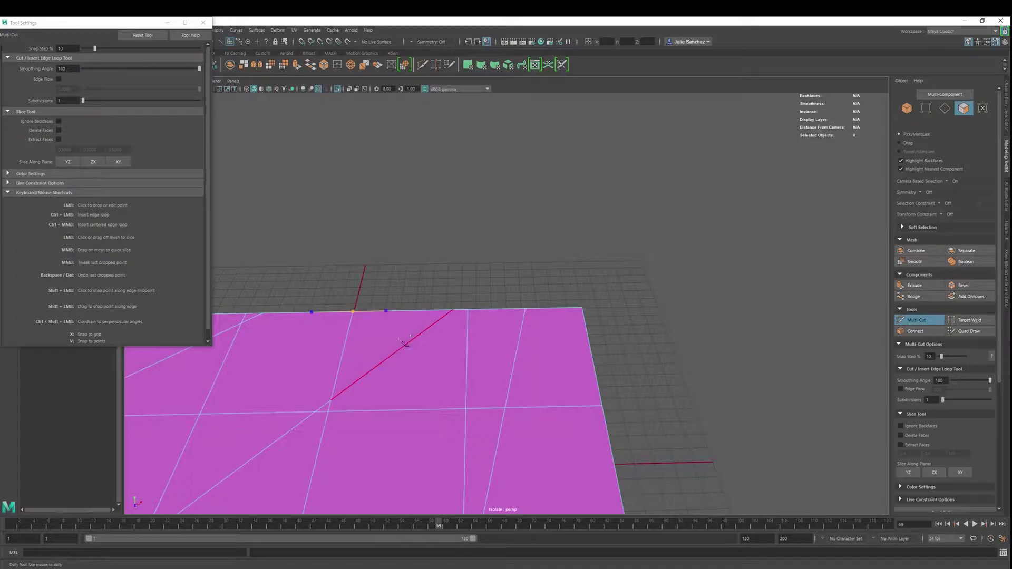
scroll(338, 323, up, 1)
scroll(336, 320, up, 1)
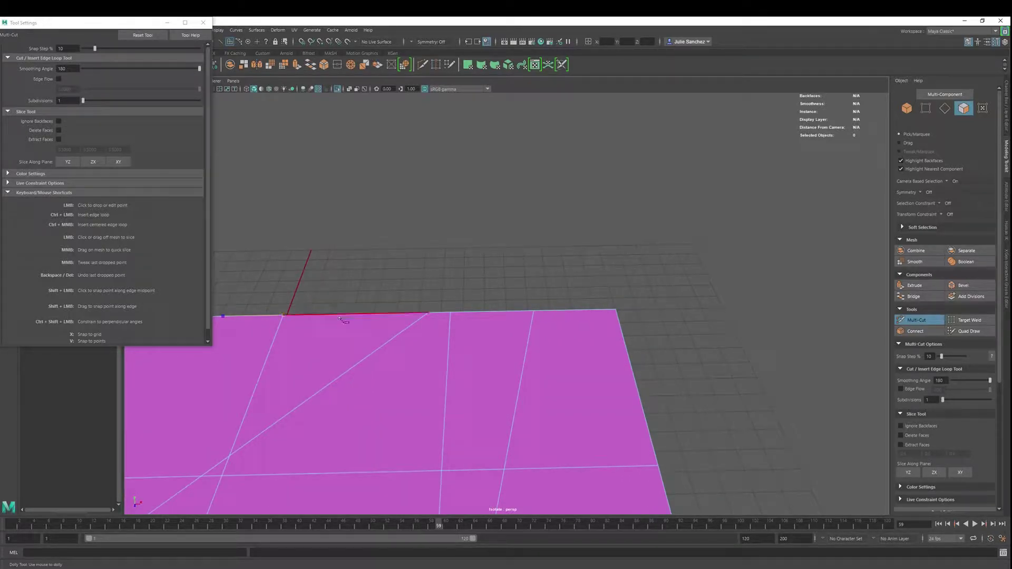
click(283, 315)
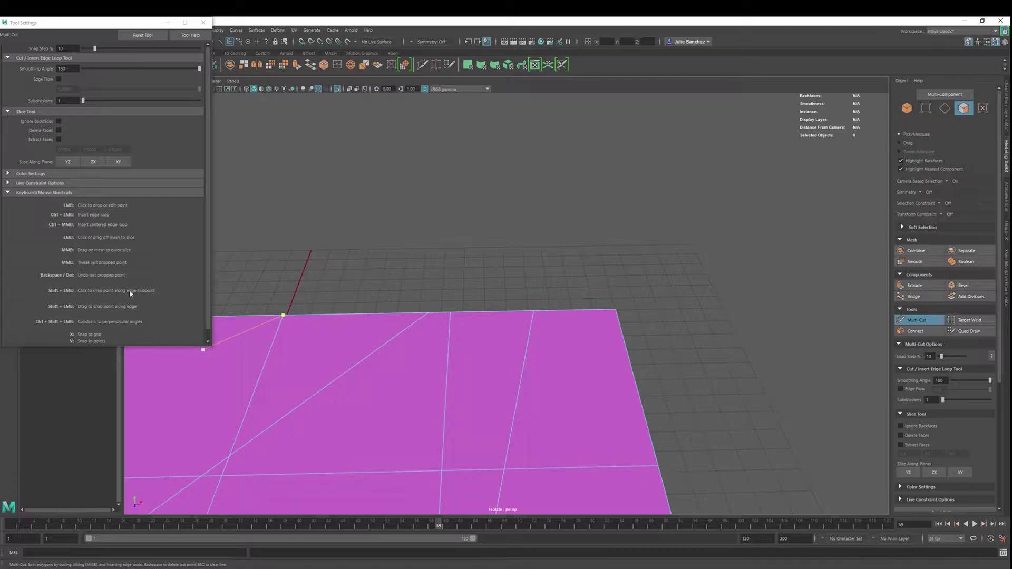
key(Escape)
Undo the diagonal, vertical and horizontal cuts, then cut one vertical edge through the right face.
key(ctrl+z)
key(f)
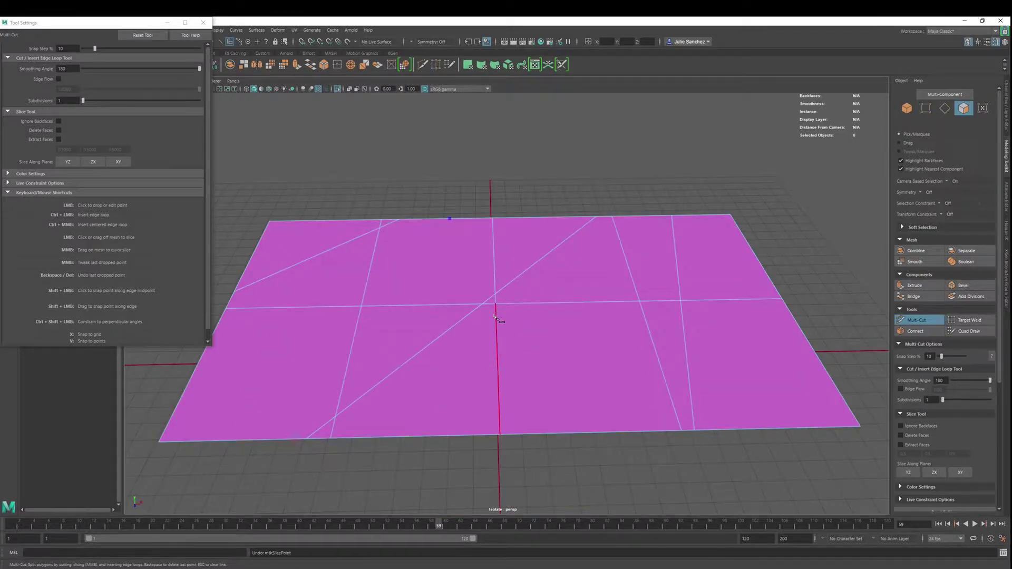
key(ctrl+z)
key(ctrl+z)
key(ctrl+z)
key(ctrl+z)
key(ctrl+z)
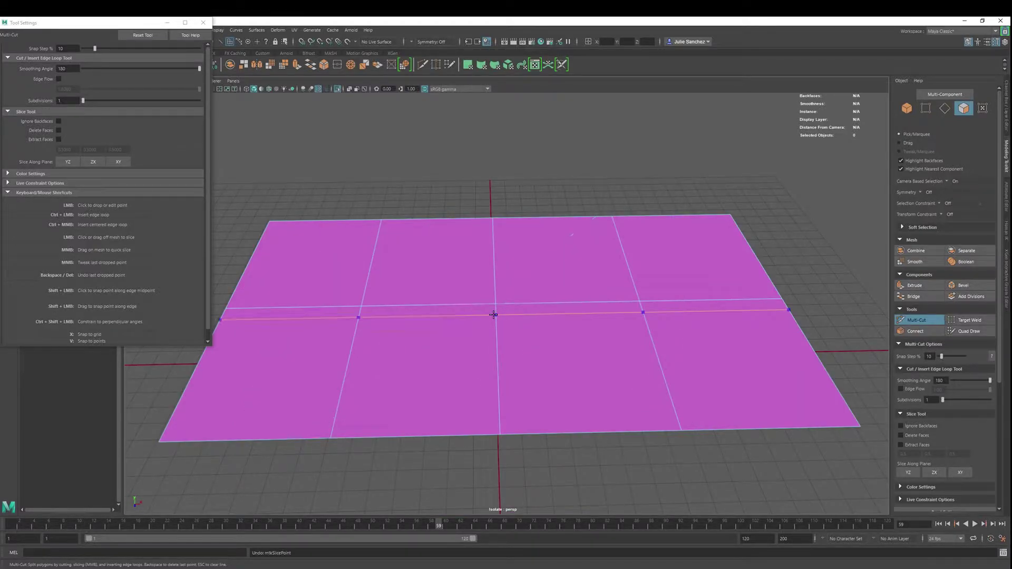
key(ctrl+z)
key(ctrl+z)
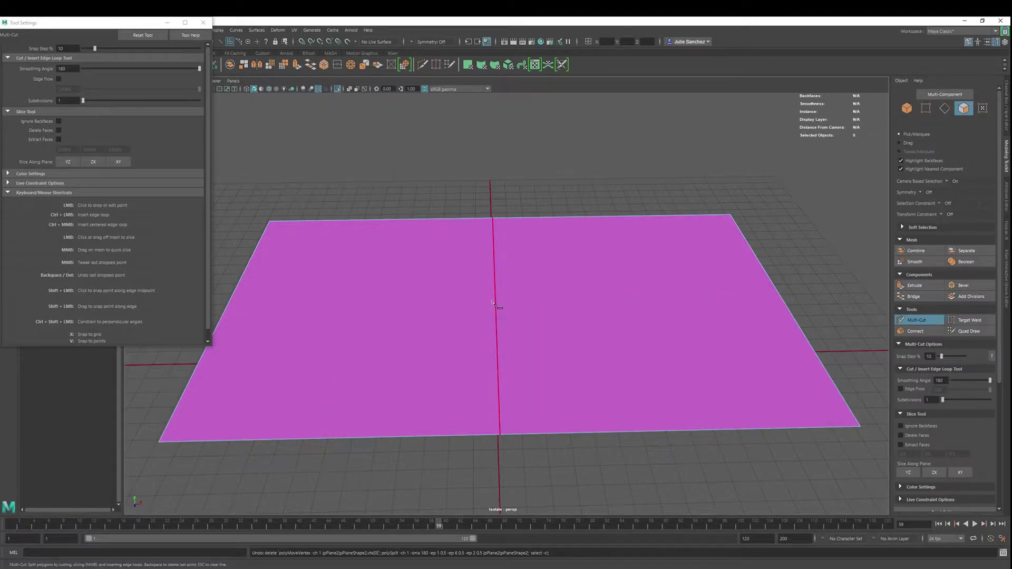
click(682, 431)
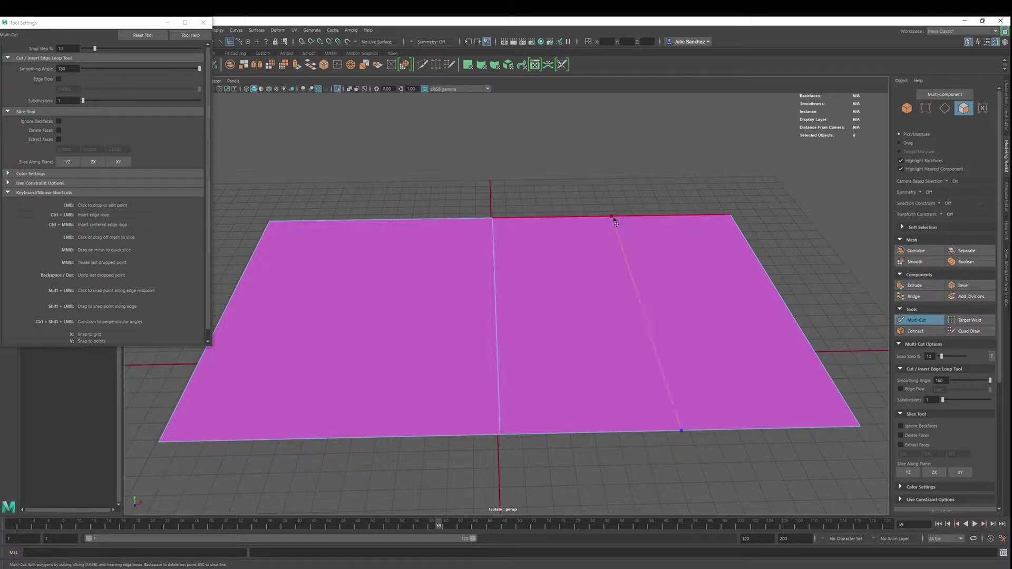
click(613, 220)
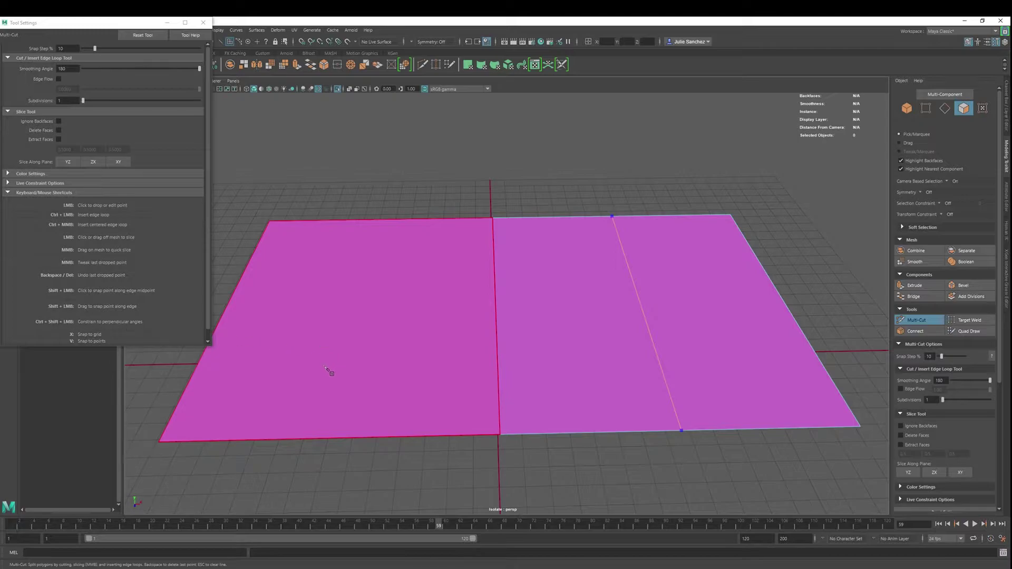
Undo a stray cut point and Ctrl-insert a top-to-bottom edge loop through the left face.
click(328, 439)
key(ctrl+z)
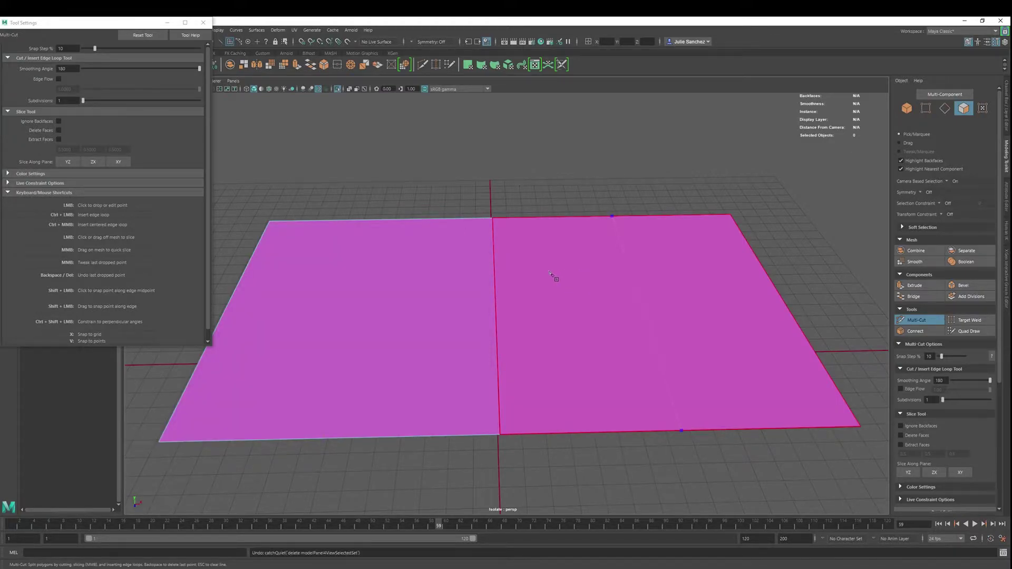
key(ctrl+z)
key(ctrl+z)
key(ctrl+z)
key(ctrl+z)
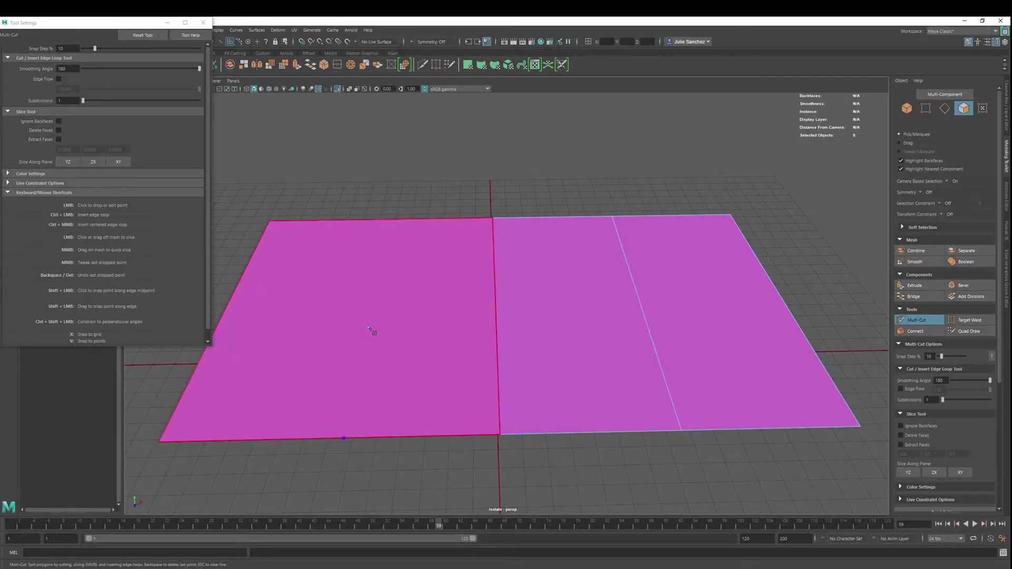
key(ctrl)
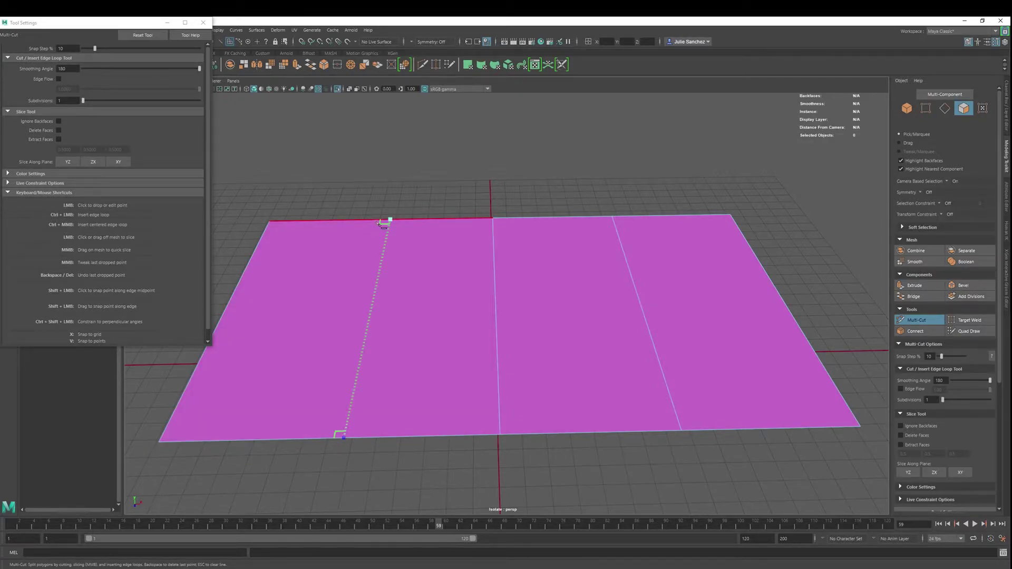
ctrl+click(390, 220)
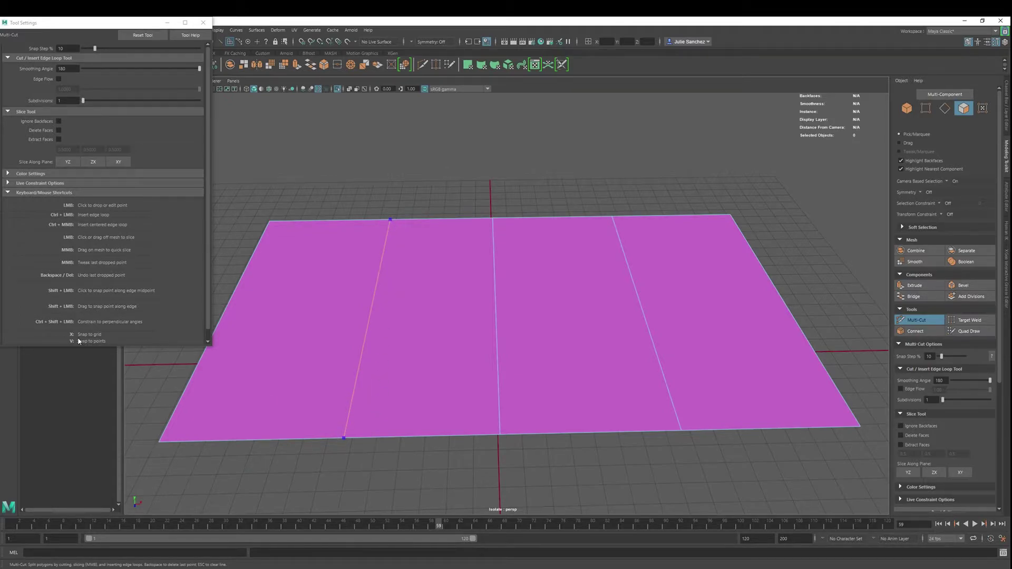
scroll(81, 338, down, 1)
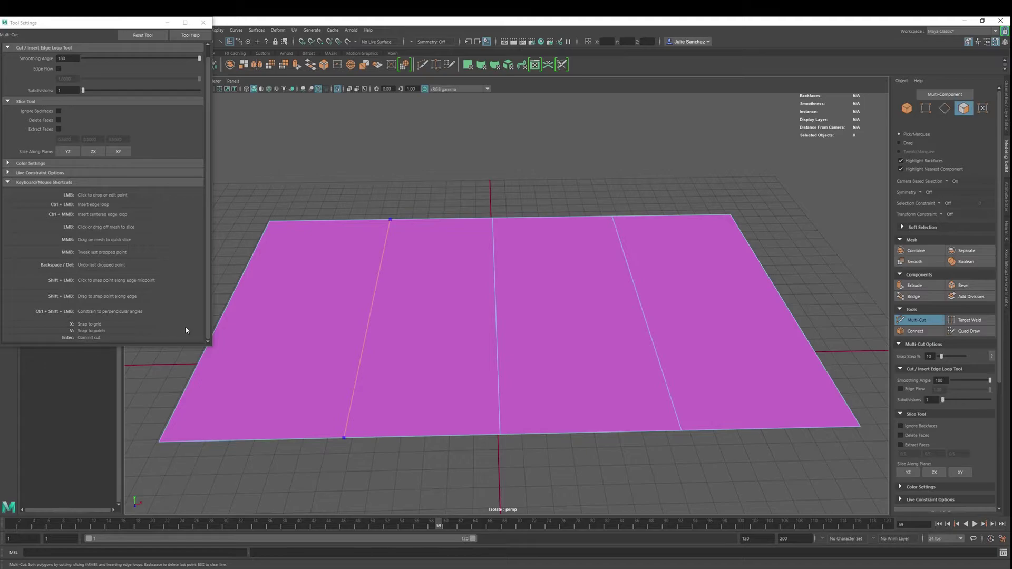
Undo the two extra vertical cuts, leaving one split edge, and collapse the Multi-Cut Keyboard/Mouse Shortcuts section.
key(ctrl+z)
key(ctrl+z)
key(ctrl+z)
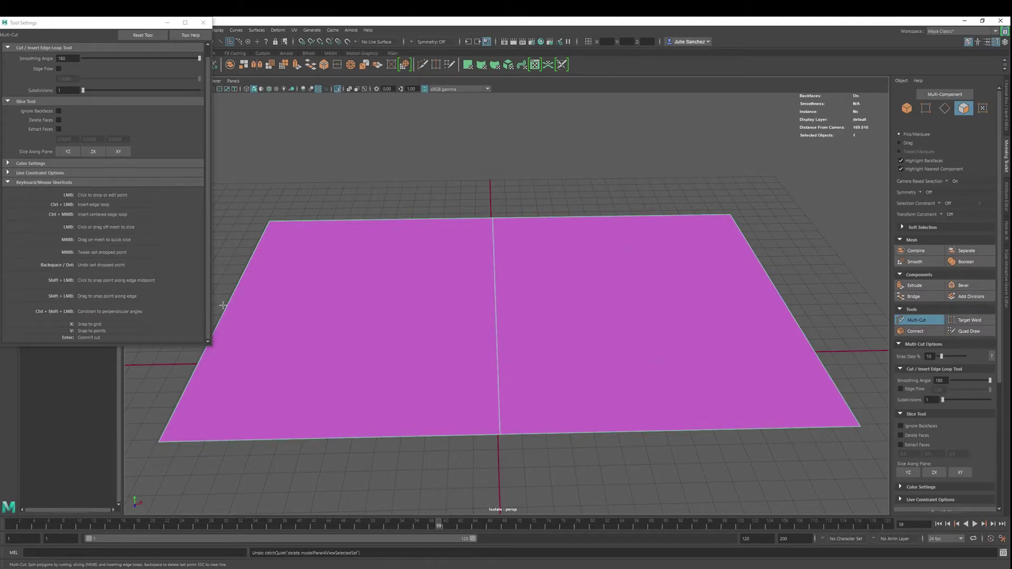
scroll(97, 244, up, 1)
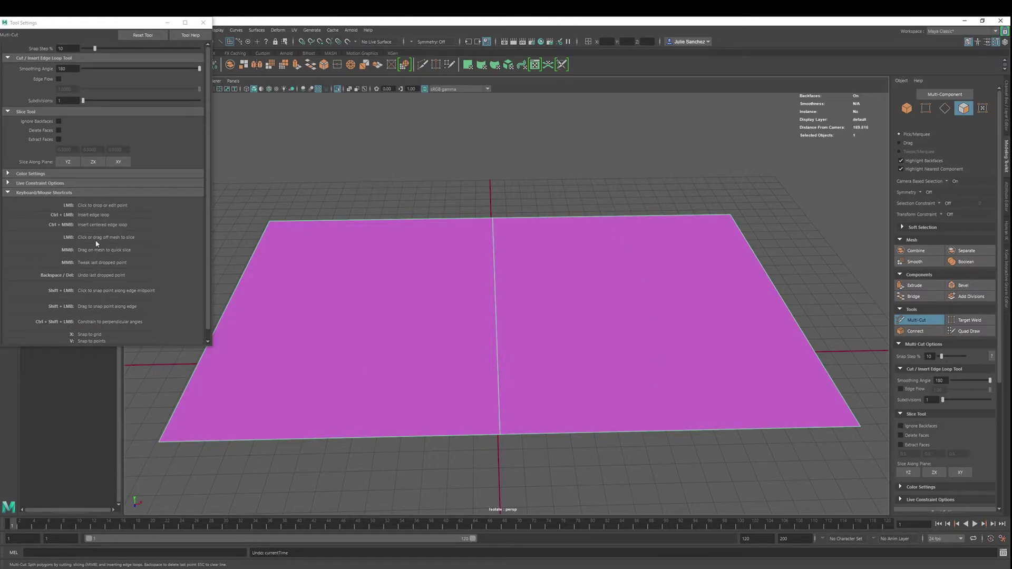
click(7, 193)
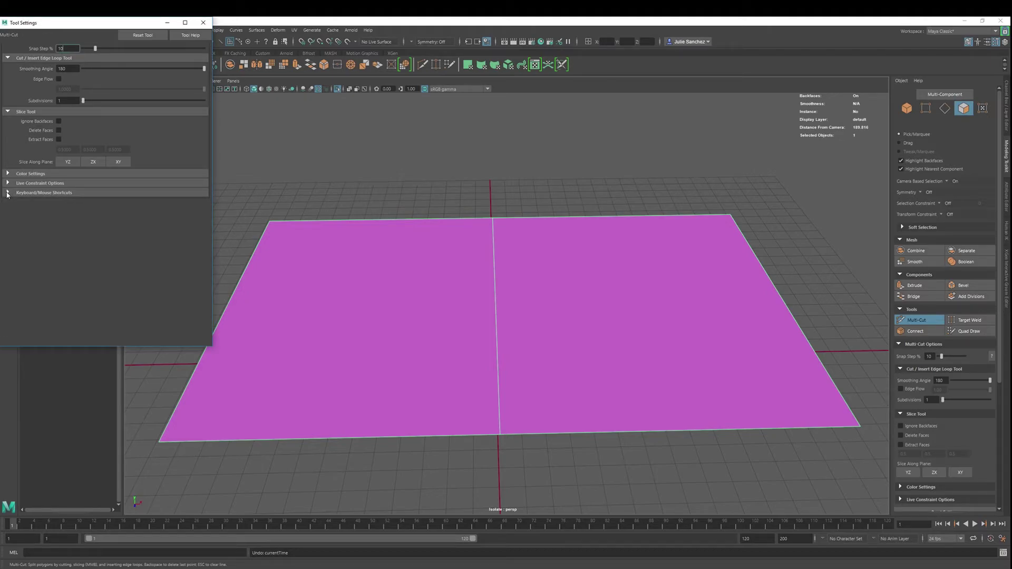